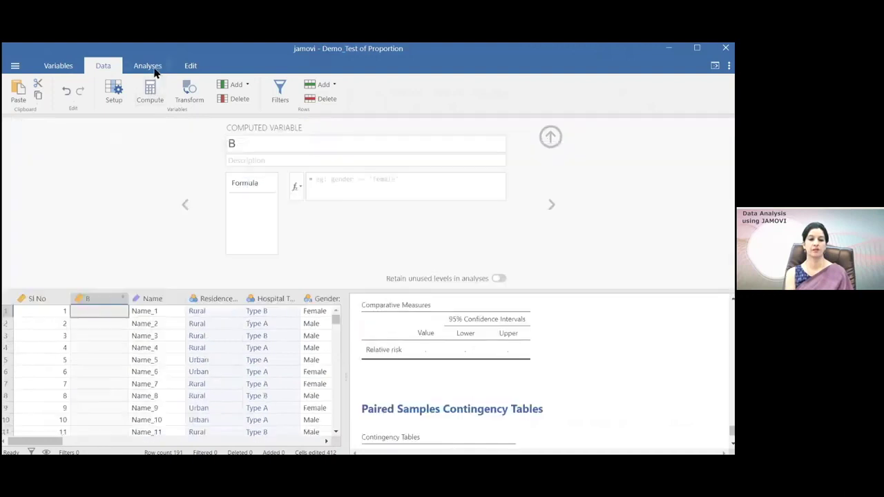
# - Leave the computed variable setup and switch to the Analyses ribbon
pyautogui.click(156, 66)
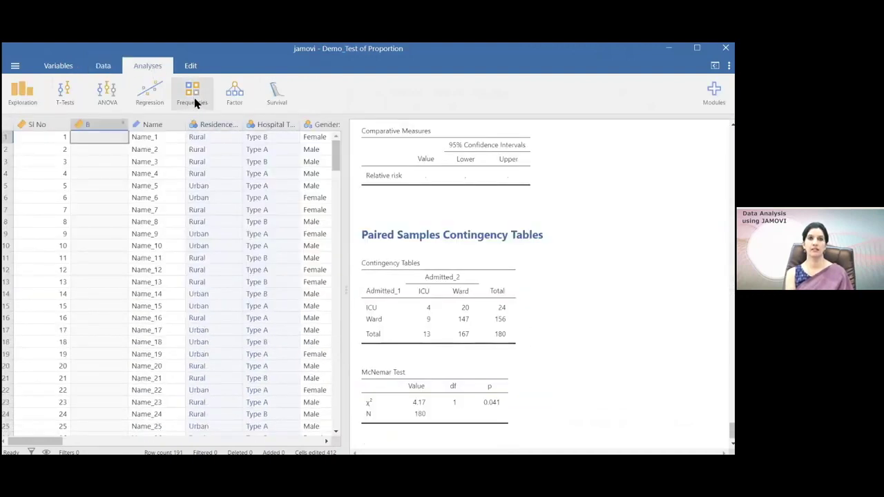
# - Start a new Frequencies > Independent Samples contingency table analysis
pyautogui.click(196, 102)
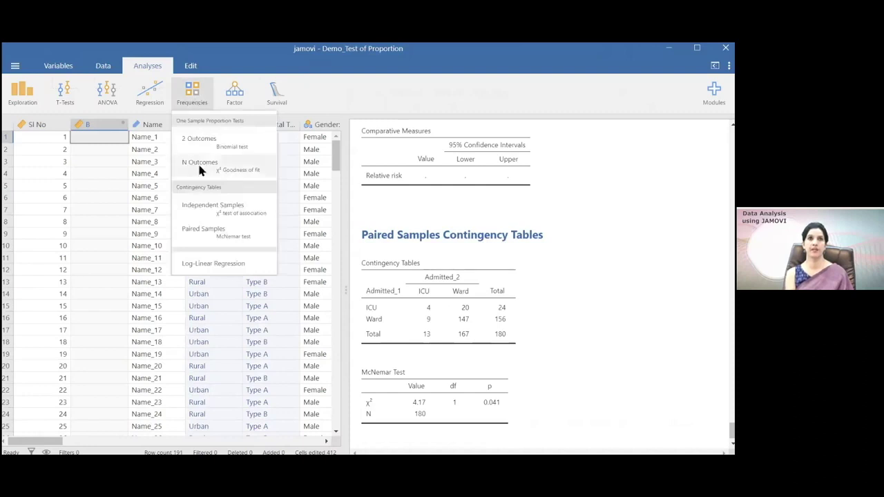
pyautogui.click(204, 210)
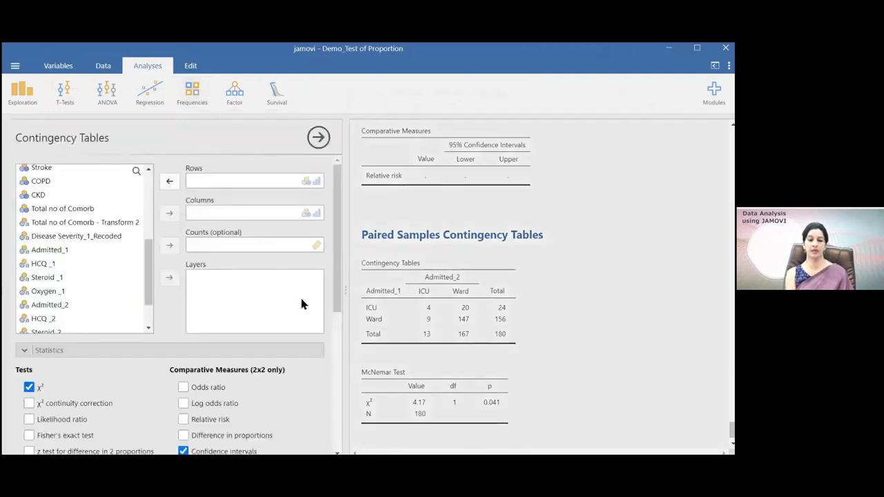
pyautogui.scroll(-1, 332, 287)
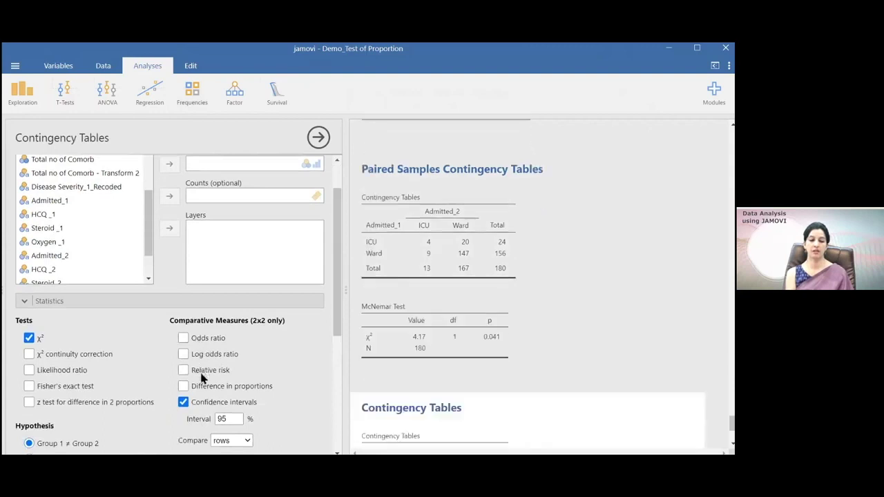
pyautogui.moveTo(338, 312); pyautogui.dragTo(335, 287)
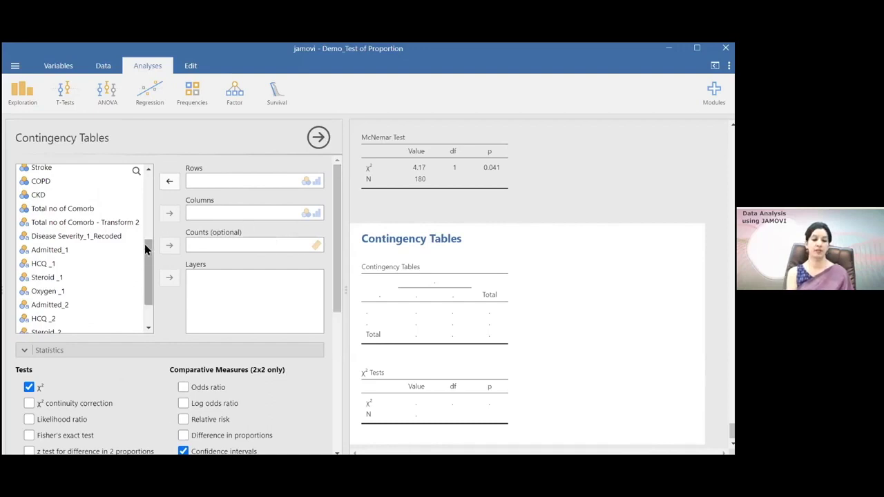
pyautogui.moveTo(144, 244); pyautogui.dragTo(147, 207)
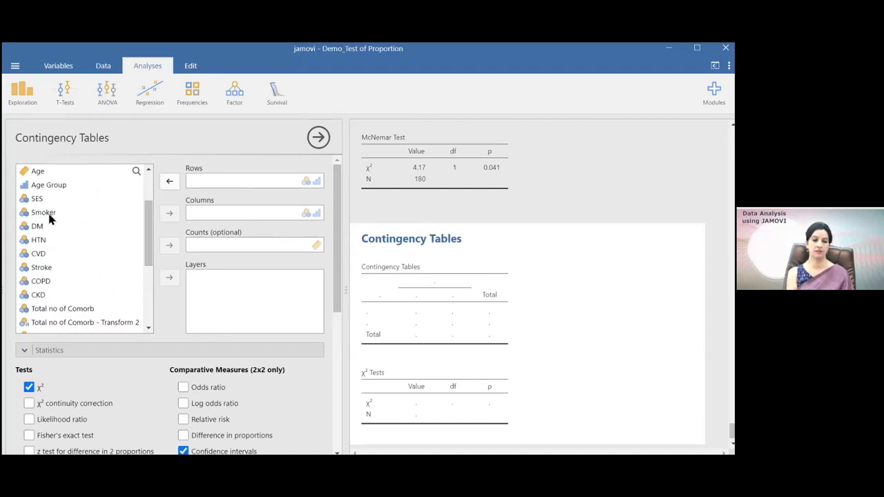
# - Assign Smoker to Rows and Oxygen_1 to Columns
pyautogui.click(49, 217)
pyautogui.click(168, 181)
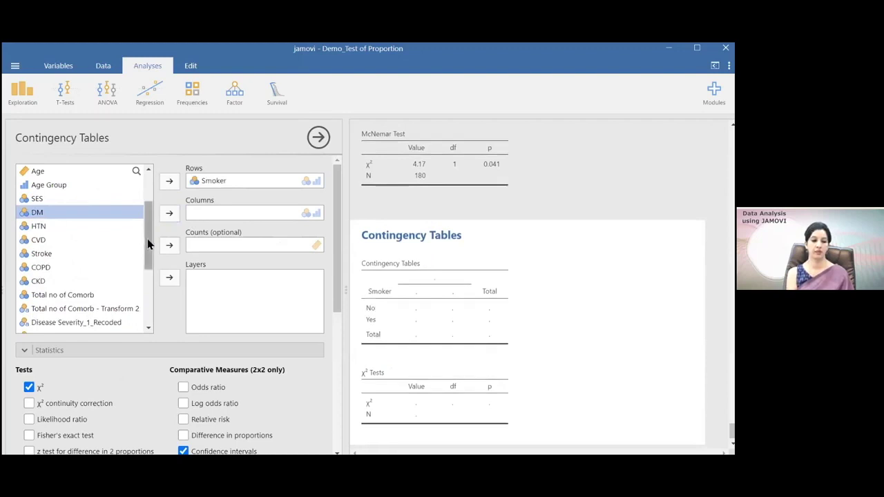
pyautogui.moveTo(147, 246); pyautogui.dragTo(150, 288)
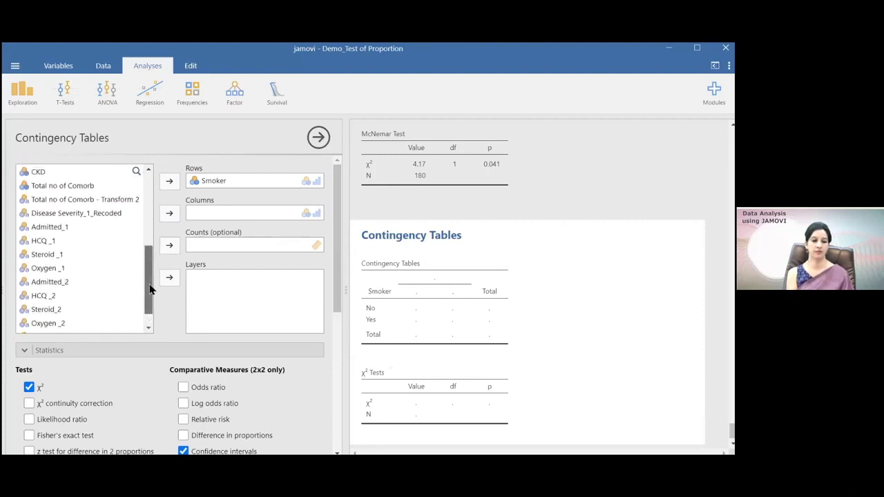
pyautogui.click(65, 269)
pyautogui.click(170, 213)
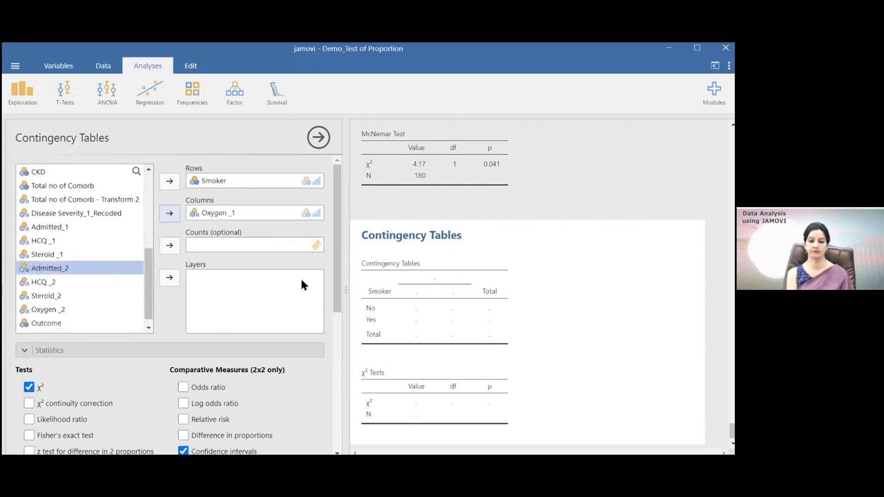
pyautogui.scroll(-1, 340, 282)
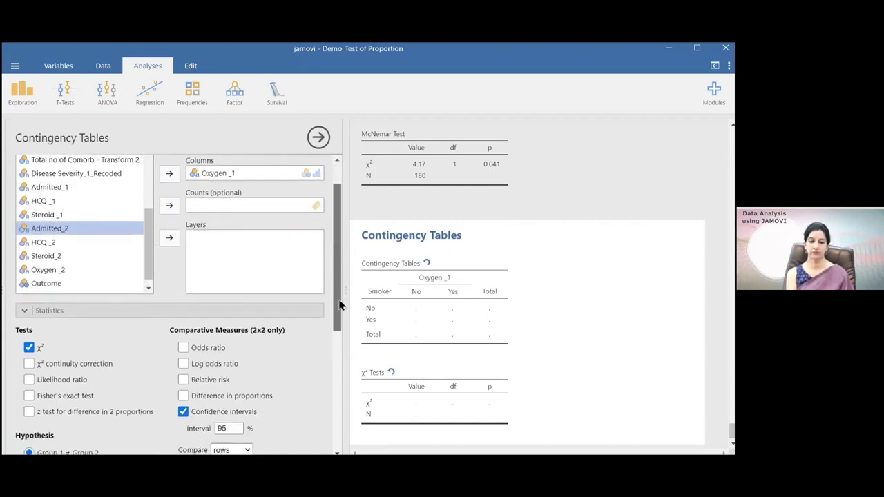
# - Turn off the χ² test, turn on Odds ratio, and show Row percentages
pyautogui.click(29, 343)
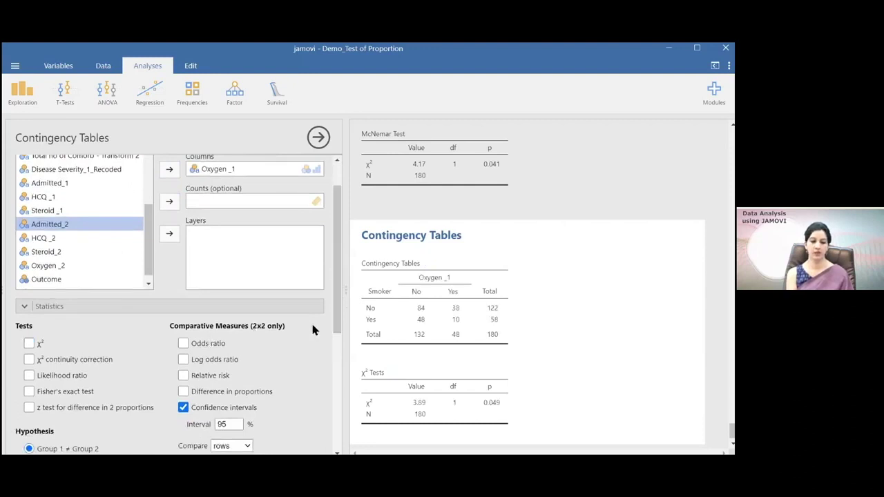
pyautogui.moveTo(340, 329); pyautogui.dragTo(334, 376)
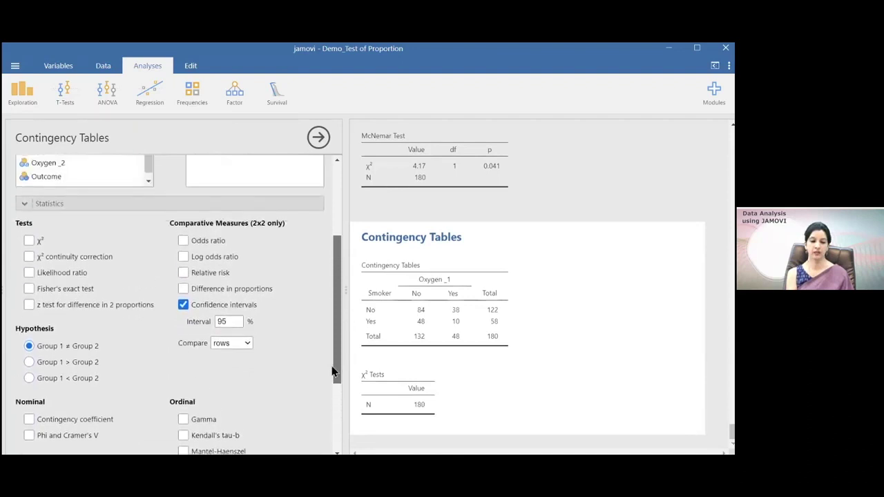
pyautogui.click(186, 239)
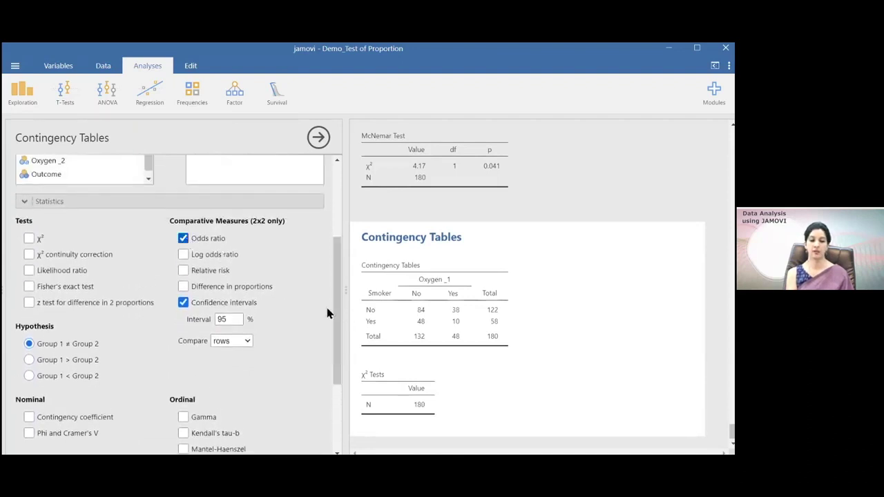
pyautogui.scroll(-3, 246, 402)
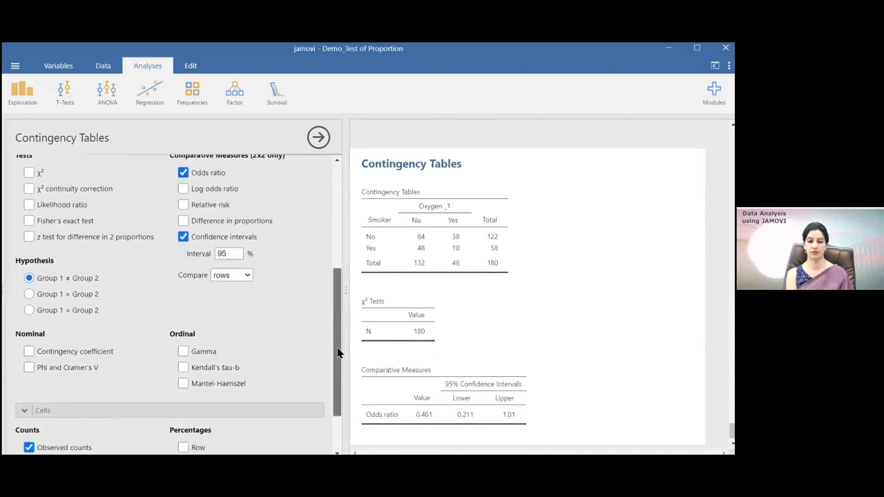
pyautogui.click(182, 416)
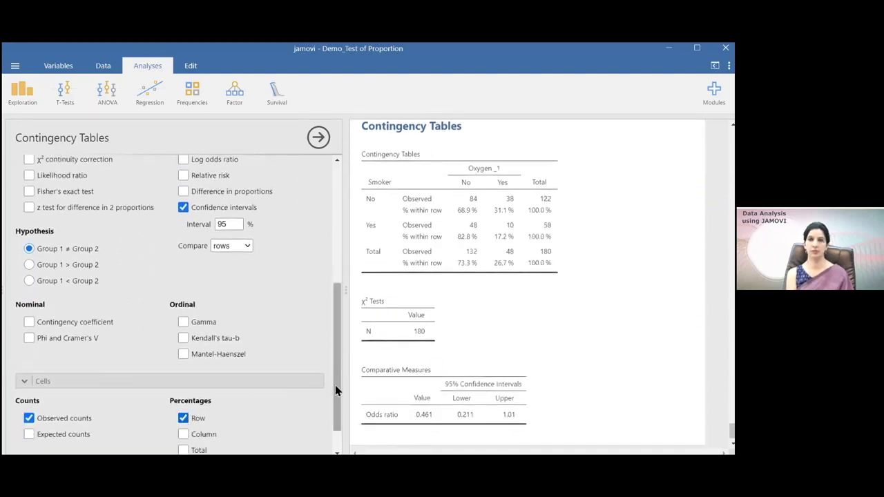
pyautogui.scroll(2, 338, 391)
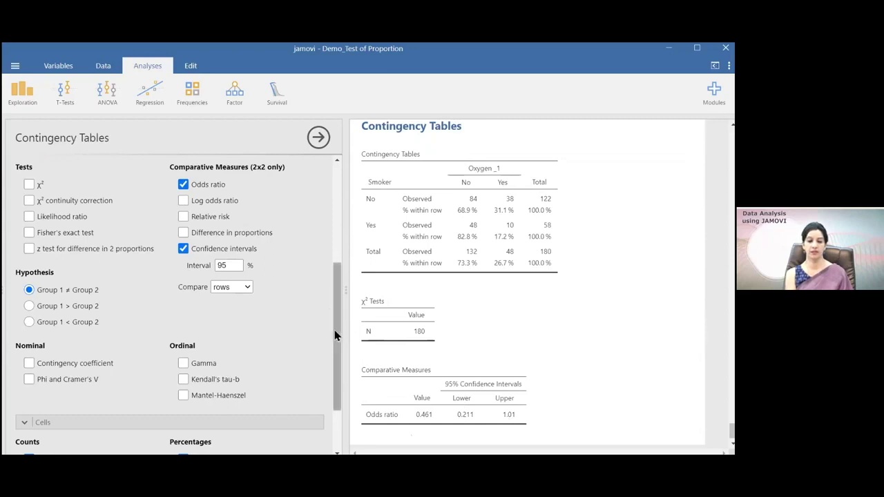
pyautogui.moveTo(334, 336); pyautogui.dragTo(338, 314)
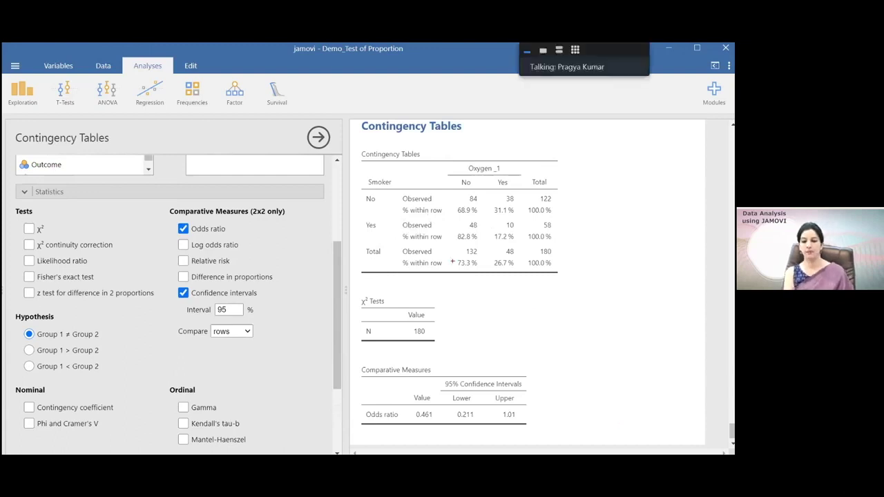
pyautogui.moveTo(398, 220); pyautogui.dragTo(410, 230)
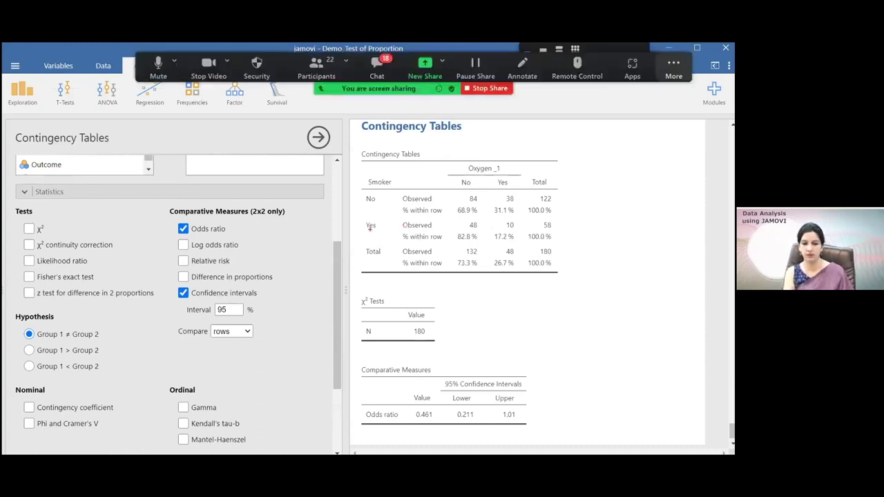
pyautogui.moveTo(361, 215)
pyautogui.mouseDown()
pyautogui.moveTo(466, 260)
pyautogui.moveTo(560, 250)
pyautogui.mouseUp()
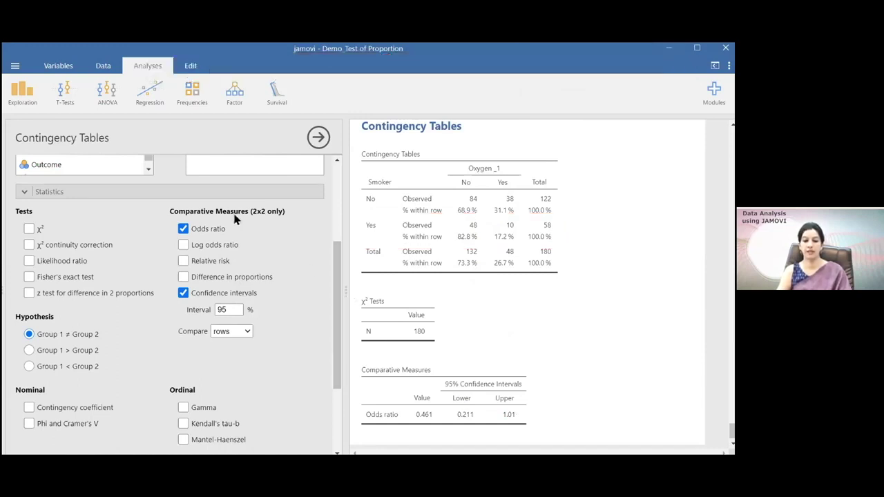
# - Uncheck Odds ratio under Comparative Measures
pyautogui.click(184, 231)
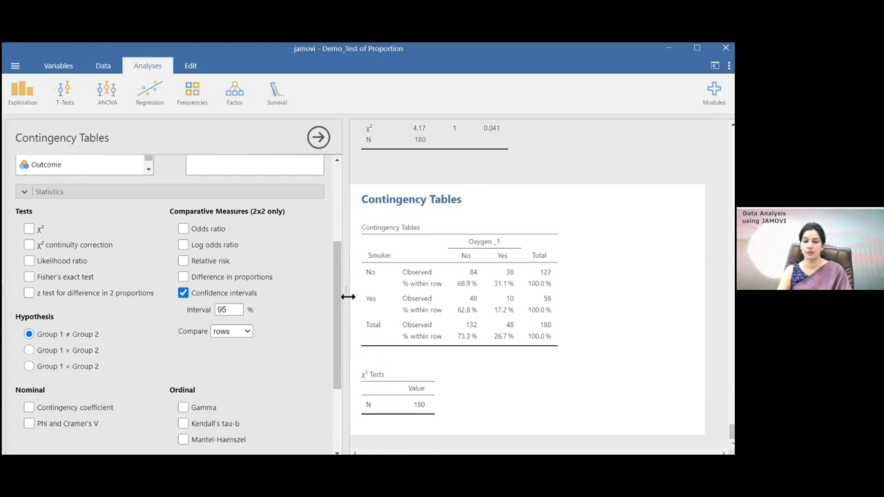
pyautogui.moveTo(337, 285); pyautogui.dragTo(335, 208)
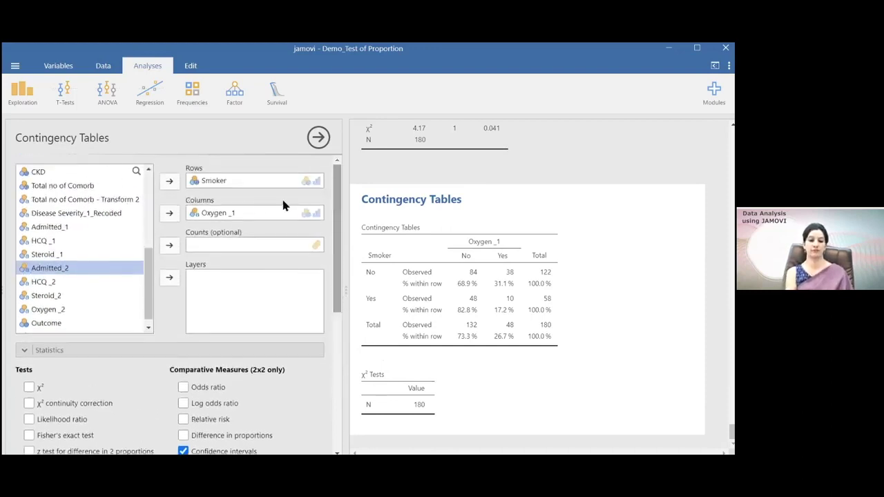
# - Move Oxygen_1 out of Columns and Smoker out of Rows
pyautogui.click(223, 214)
pyautogui.click(169, 213)
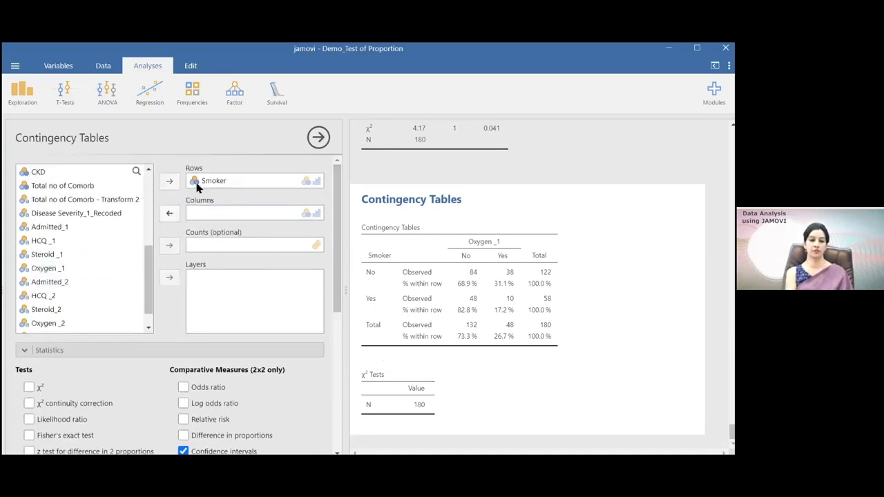
pyautogui.click(198, 181)
pyautogui.click(171, 181)
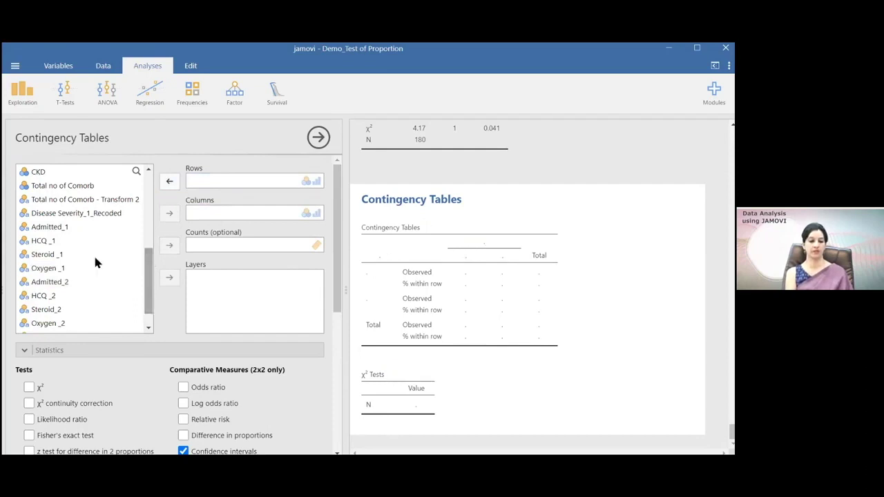
# - Assign Steroid_1 to Rows and Outcome to Columns
pyautogui.click(54, 256)
pyautogui.click(169, 181)
pyautogui.scroll(-1, 147, 257)
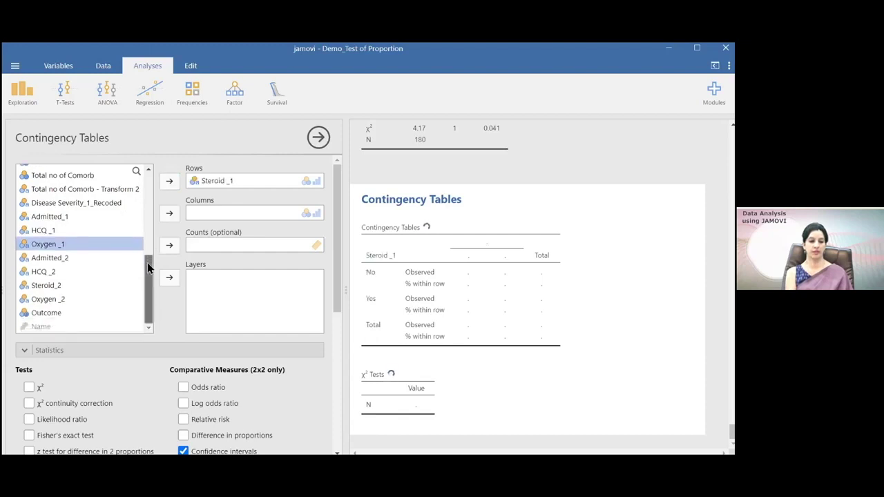
pyautogui.click(47, 313)
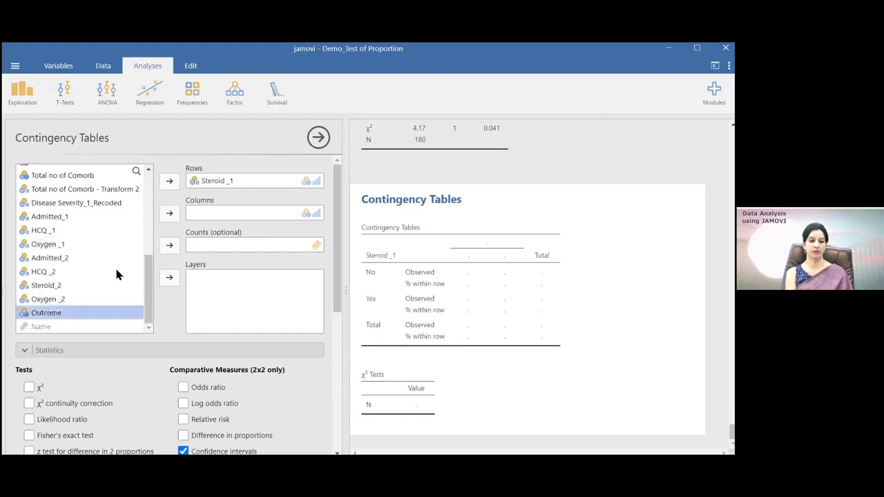
pyautogui.click(169, 213)
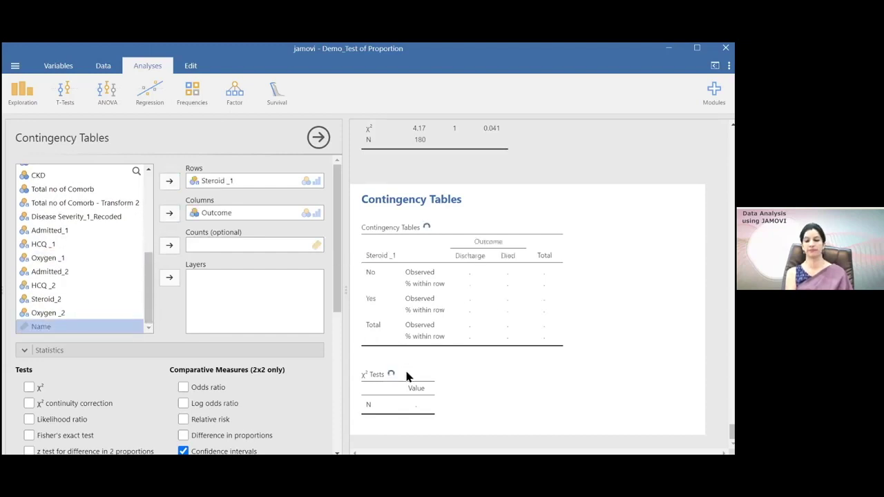